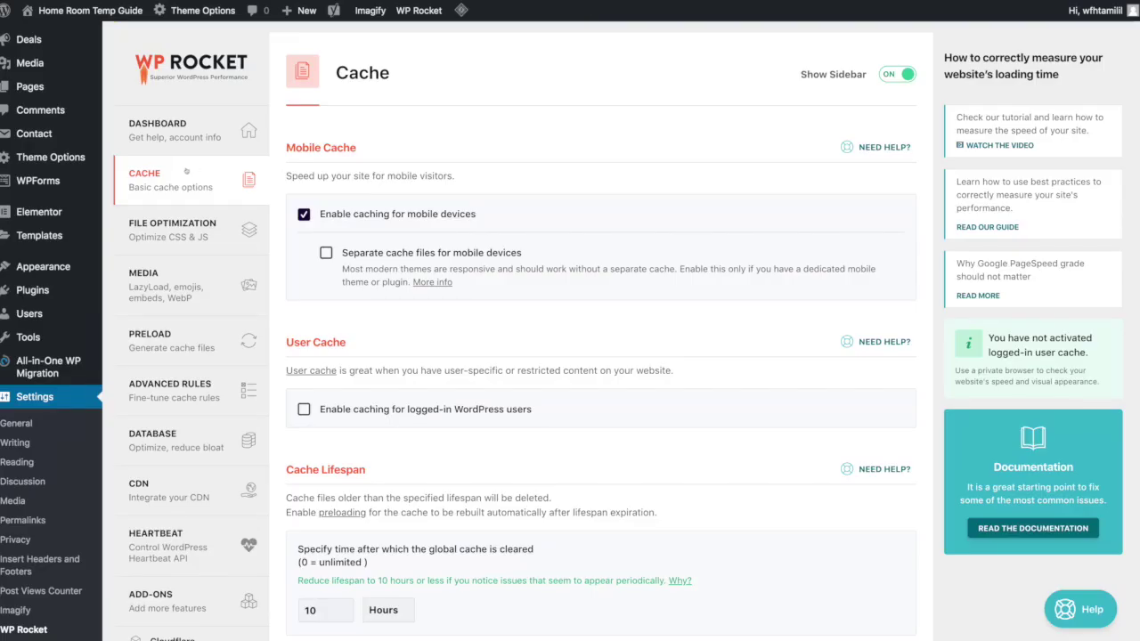
# - Open the WP Rocket Dashboard and review its licence details and quick actions
pyautogui.click(183, 124)
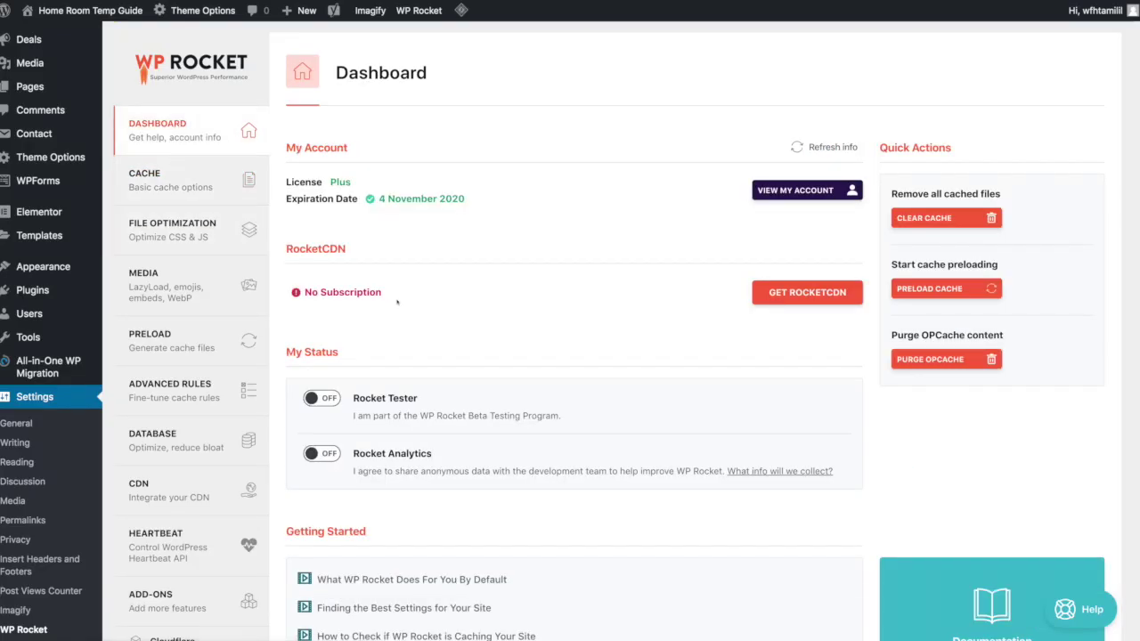
pyautogui.scroll(-2, 397, 302)
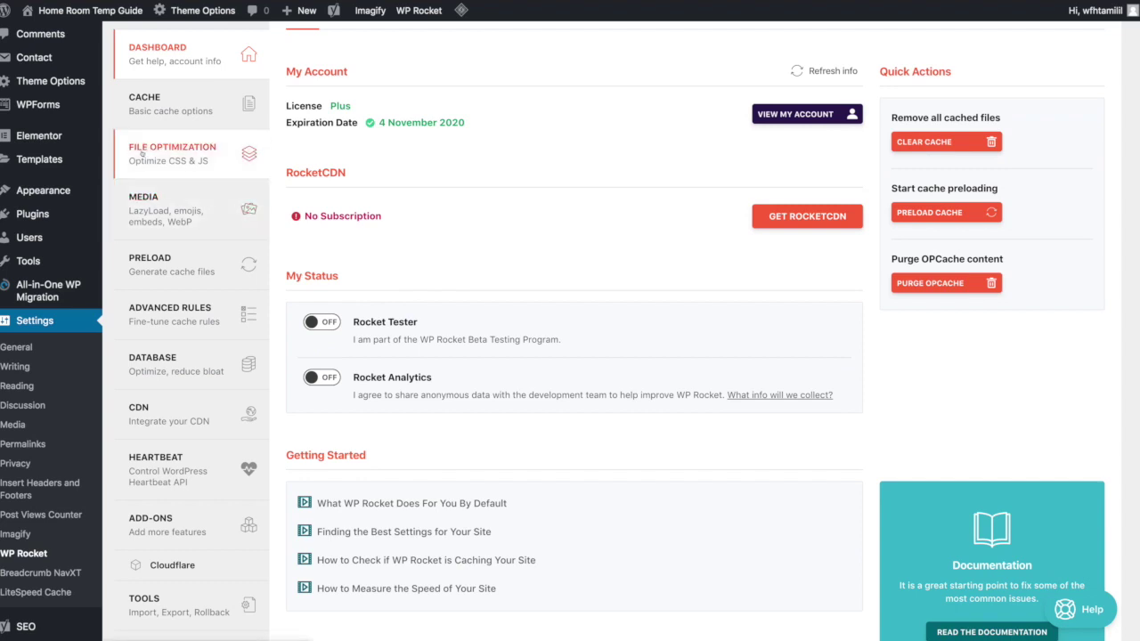
pyautogui.click(141, 153)
# - On the Cache page, enable separate cache files for mobile devices and save
pyautogui.click(146, 170)
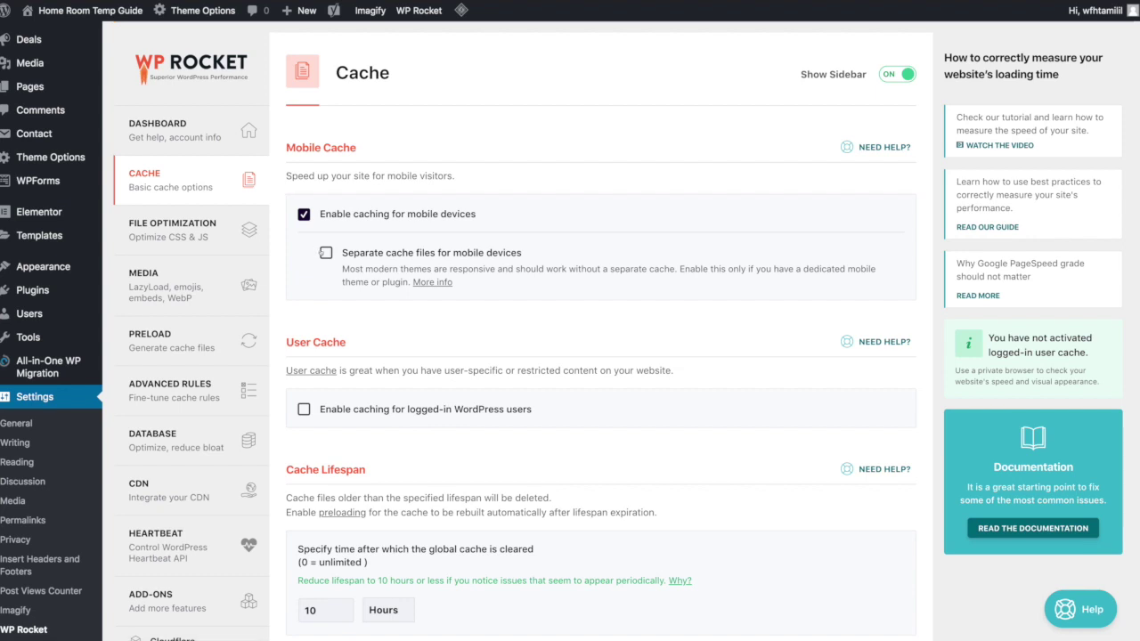
pyautogui.click(326, 253)
pyautogui.scroll(-2, 338, 302)
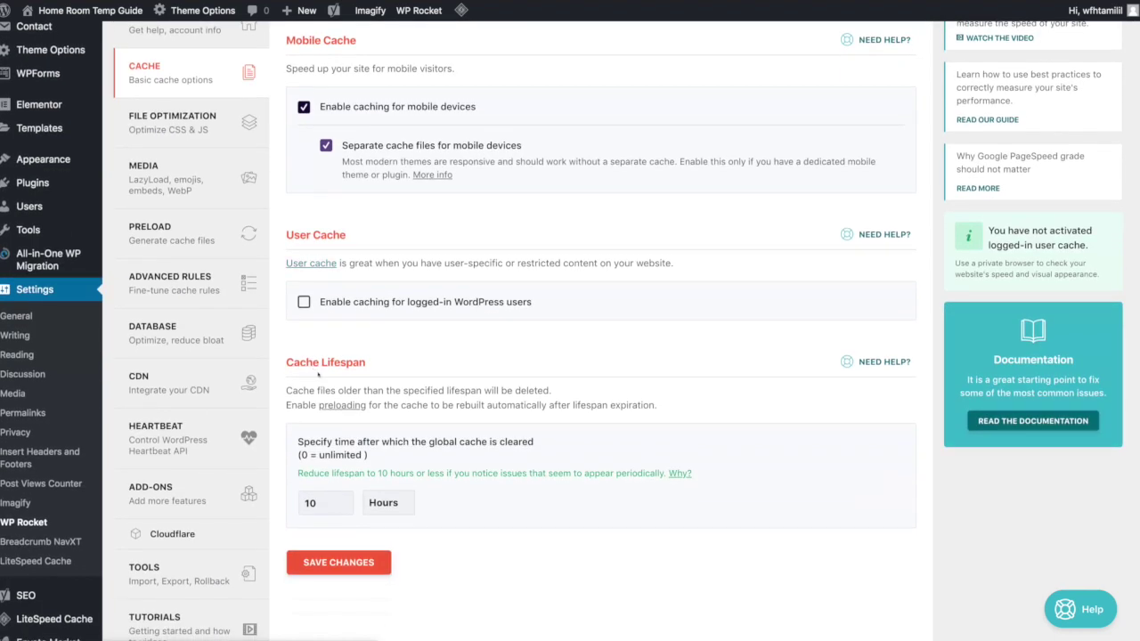
pyautogui.click(318, 561)
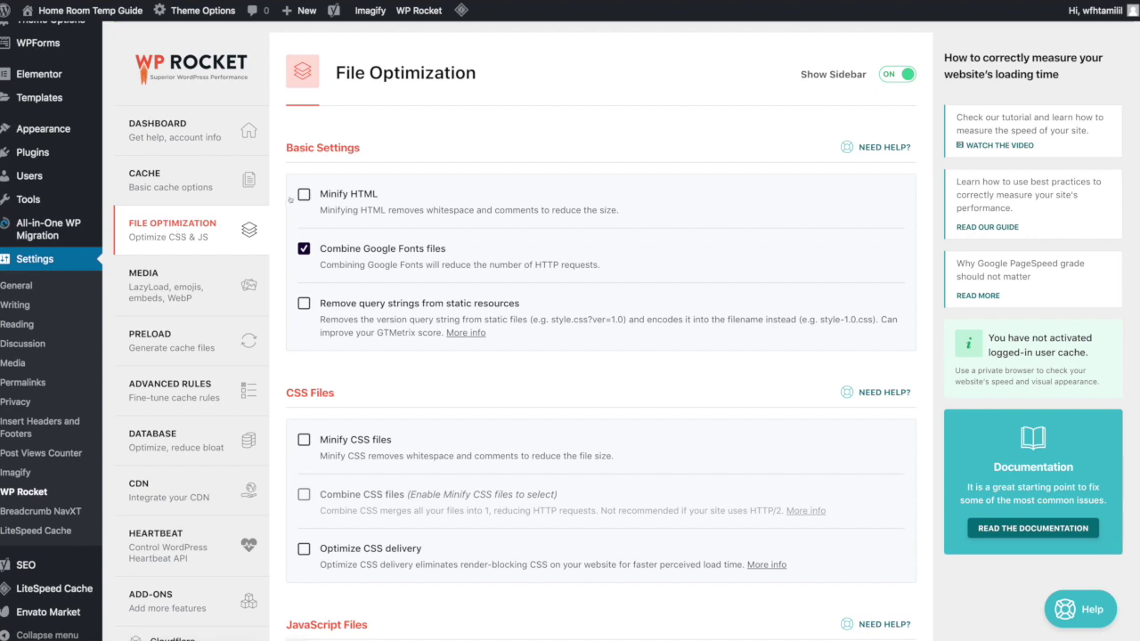
# - Tick Minify HTML on the File Optimization page
pyautogui.click(303, 194)
# - Enable Minify CSS files, accepting the warning, and Remove query strings from static resources
pyautogui.click(303, 440)
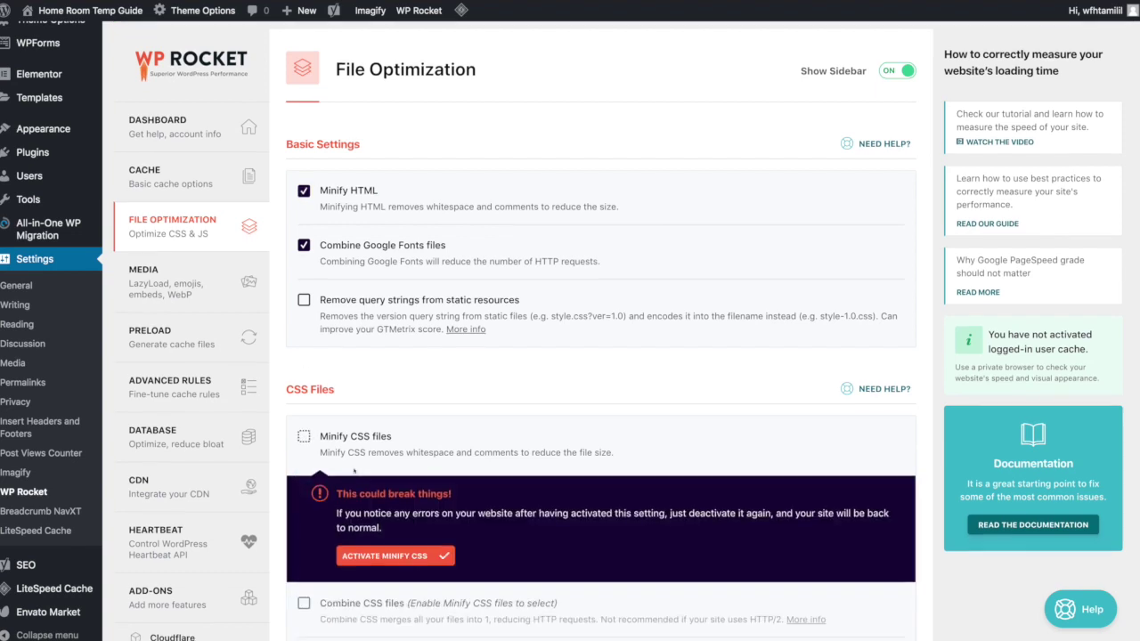
pyautogui.scroll(-2, 353, 472)
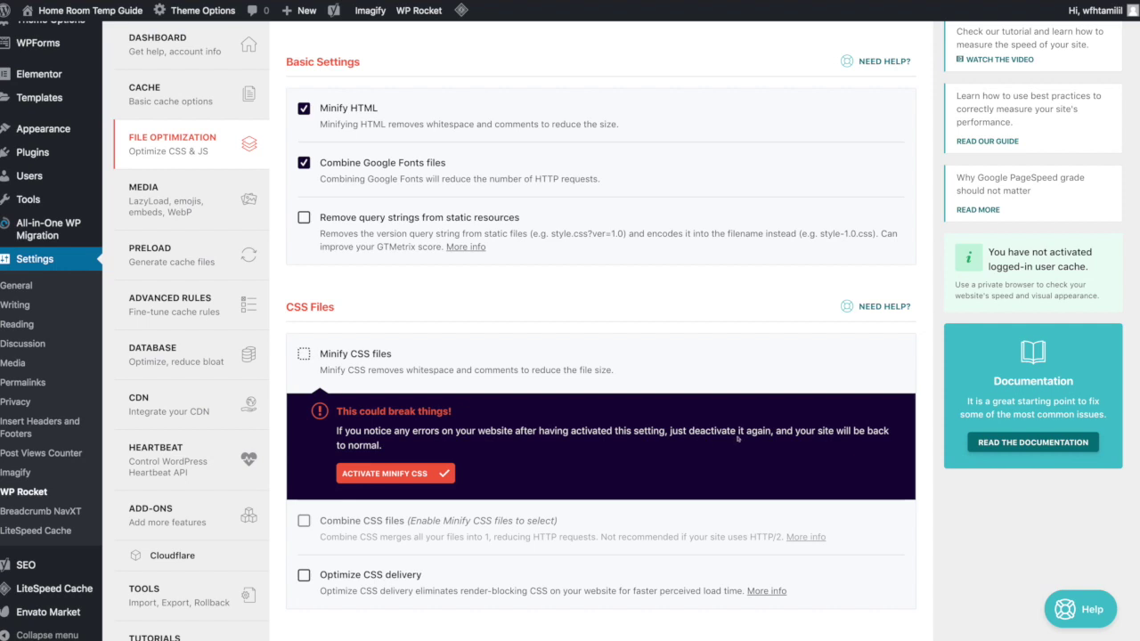
pyautogui.click(362, 479)
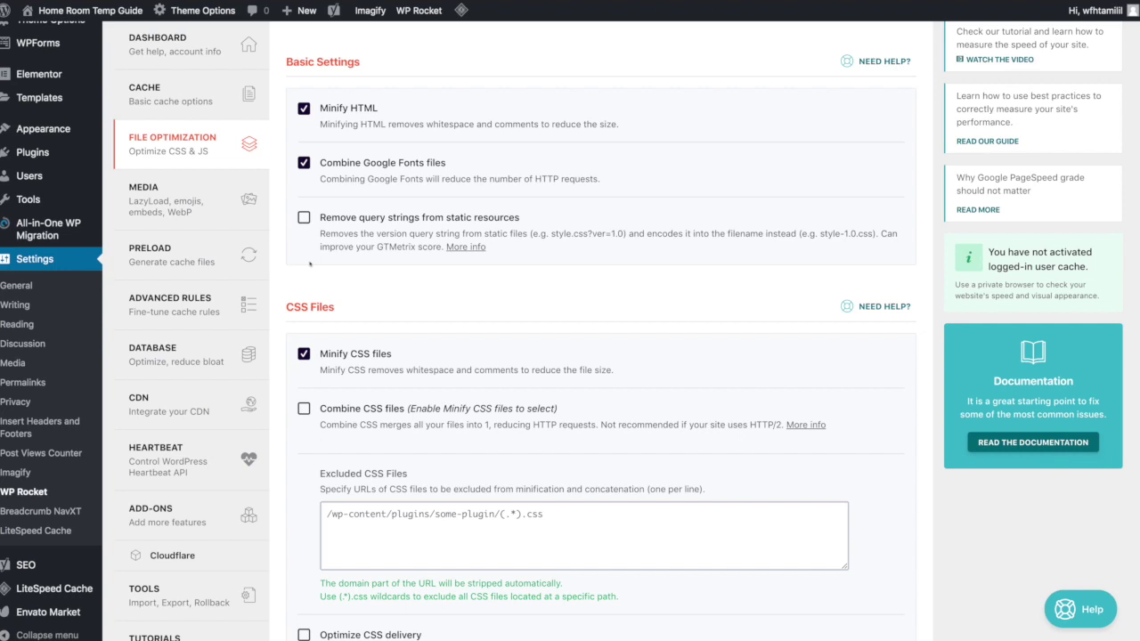
pyautogui.click(303, 219)
pyautogui.scroll(-1, 373, 469)
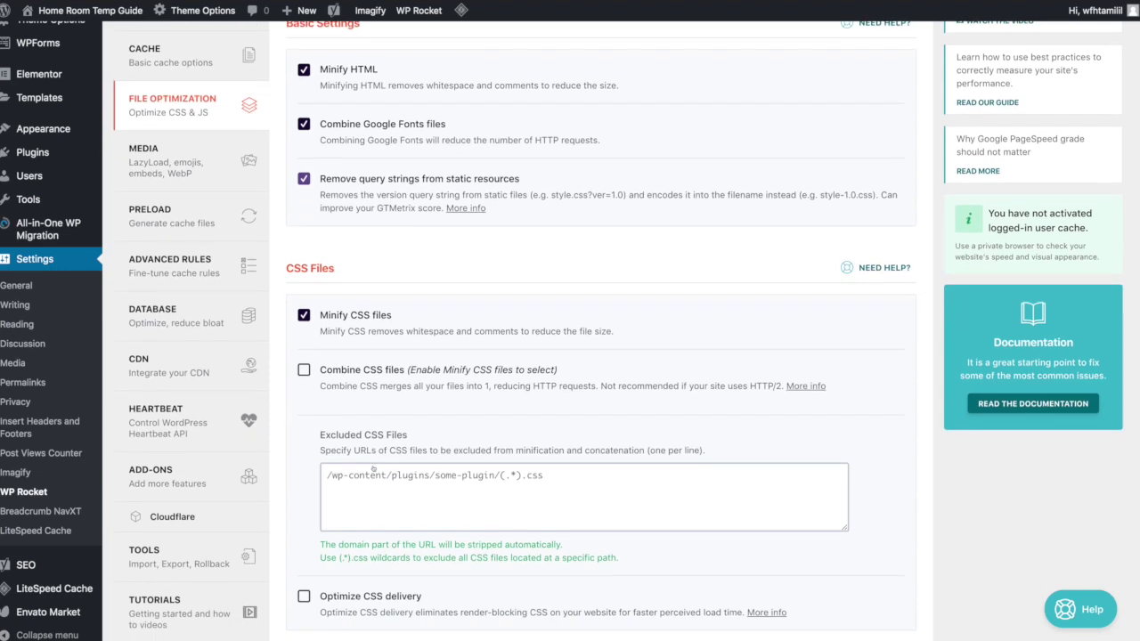
# - Enable Combine CSS files, accepting the warning, and Optimize CSS delivery
pyautogui.scroll(-1, 373, 470)
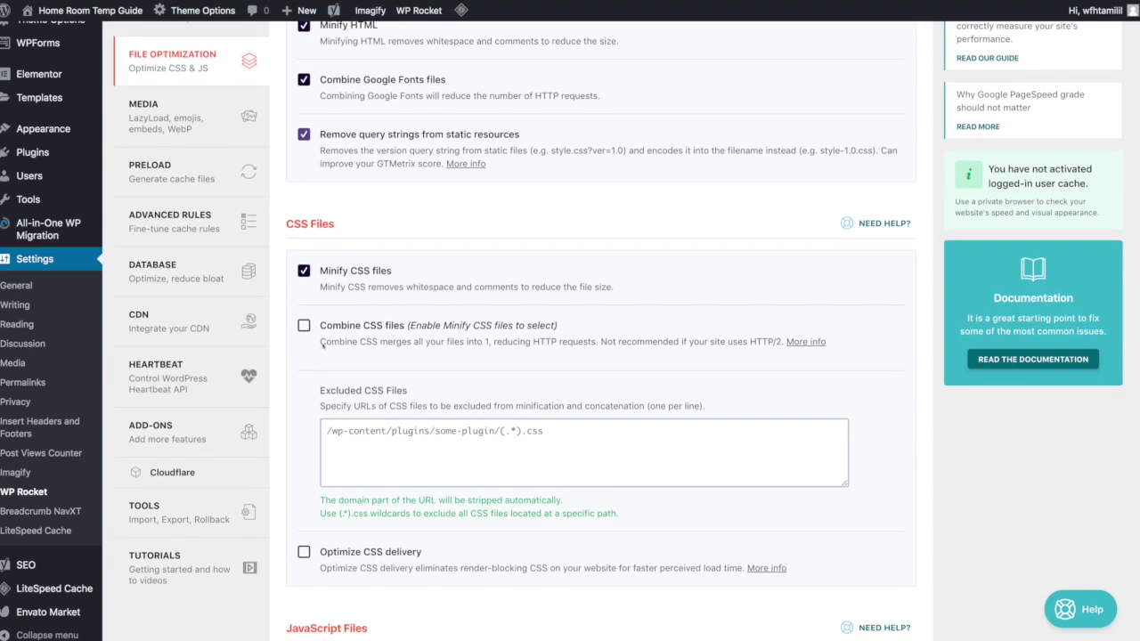
pyautogui.click(303, 325)
pyautogui.click(382, 443)
pyautogui.scroll(-4, 330, 425)
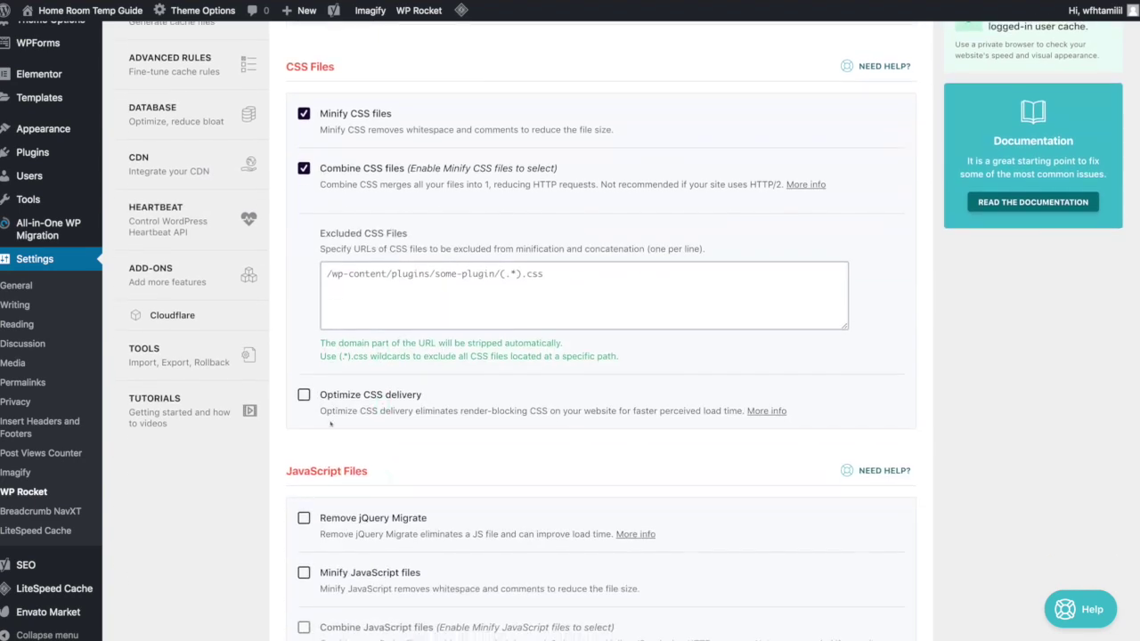
pyautogui.click(304, 396)
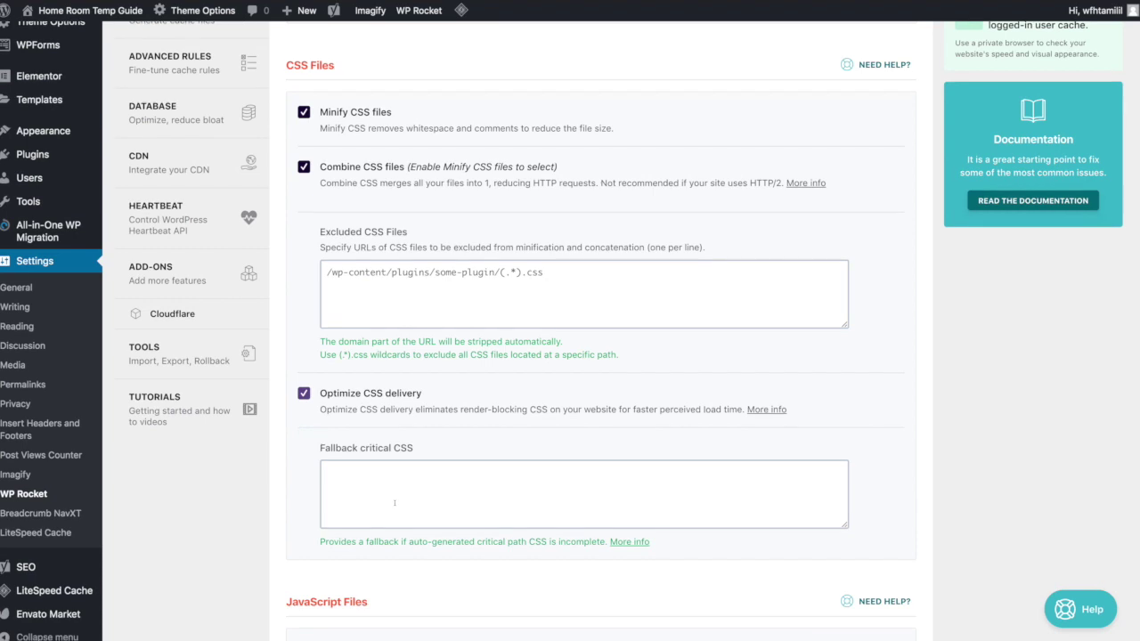
pyautogui.scroll(-4, 300, 476)
# - Remove jQuery Migrate, minify and combine JavaScript files with warnings accepted, and defer JavaScript loading
pyautogui.click(304, 476)
pyautogui.click(303, 530)
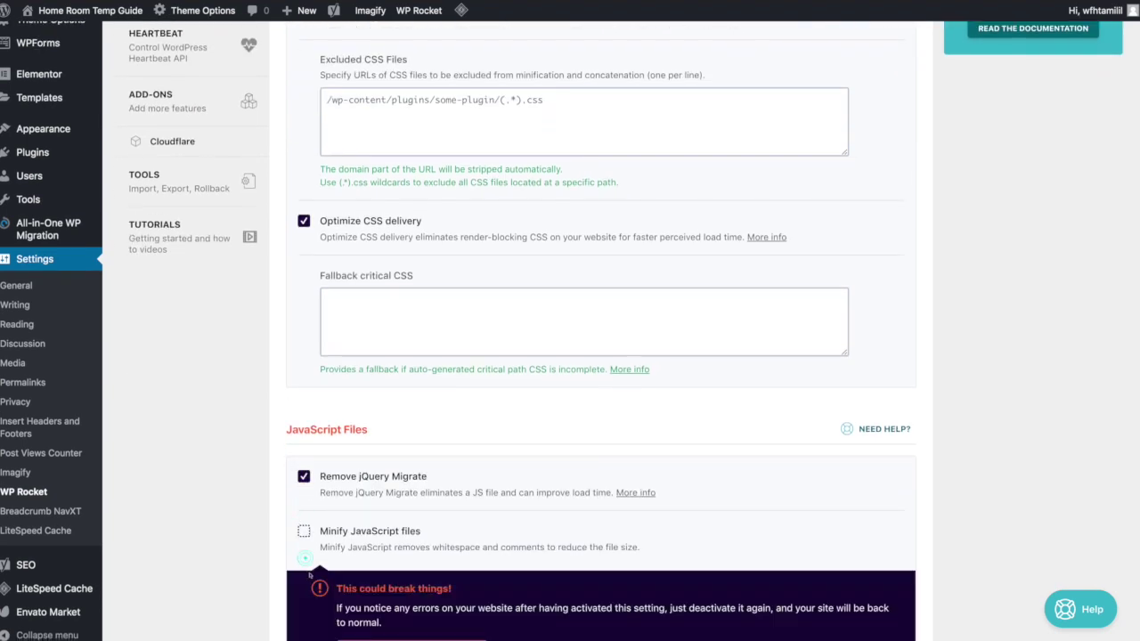
pyautogui.scroll(-2, 307, 558)
pyautogui.click(378, 595)
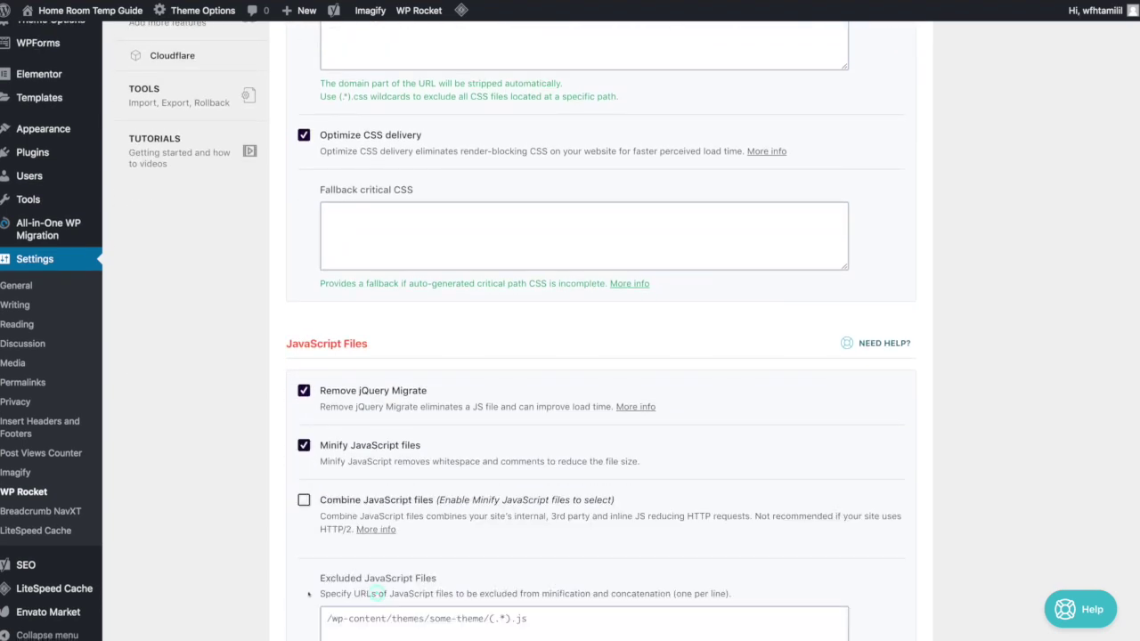
pyautogui.scroll(-2, 296, 347)
pyautogui.click(303, 342)
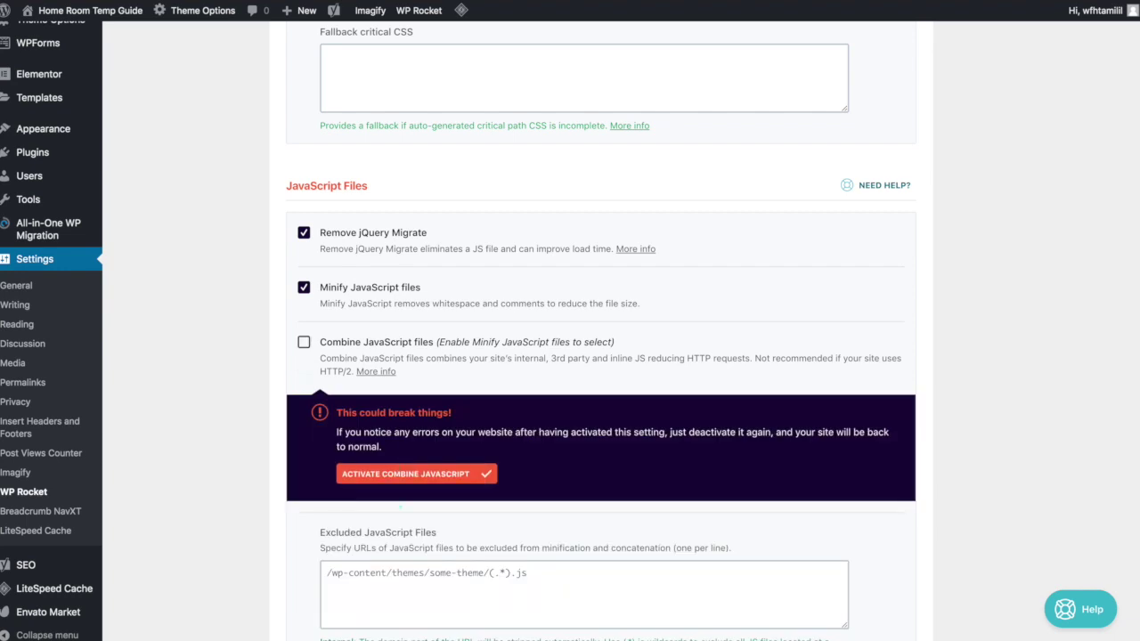
pyautogui.click(415, 473)
pyautogui.scroll(-4, 297, 534)
pyautogui.click(304, 555)
pyautogui.scroll(-2, 301, 570)
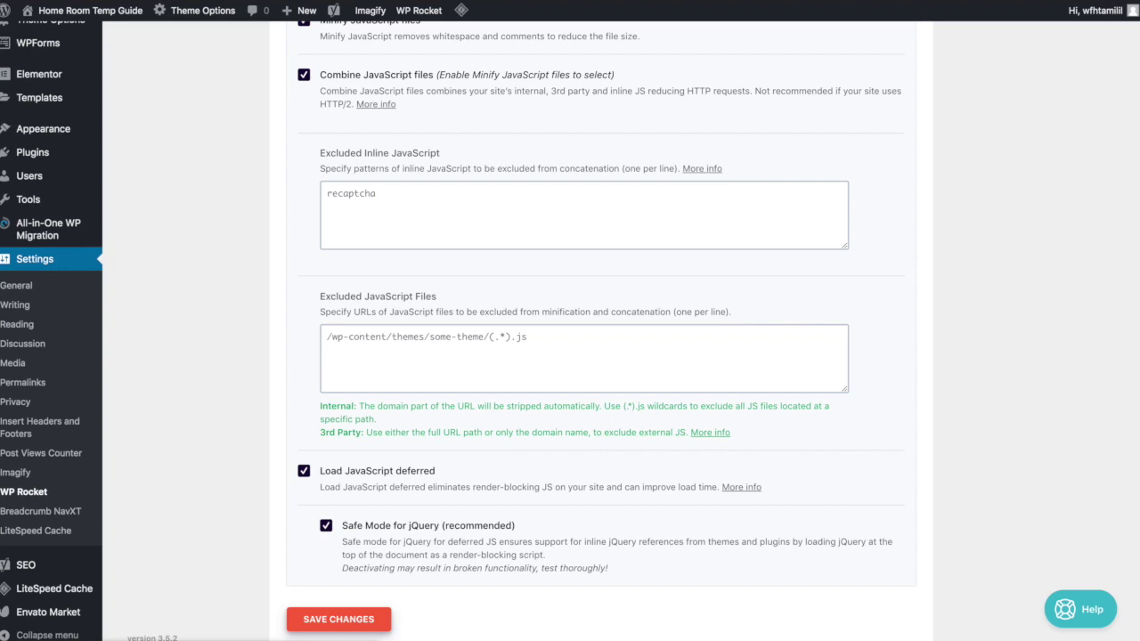
pyautogui.scroll(12, 638, 212)
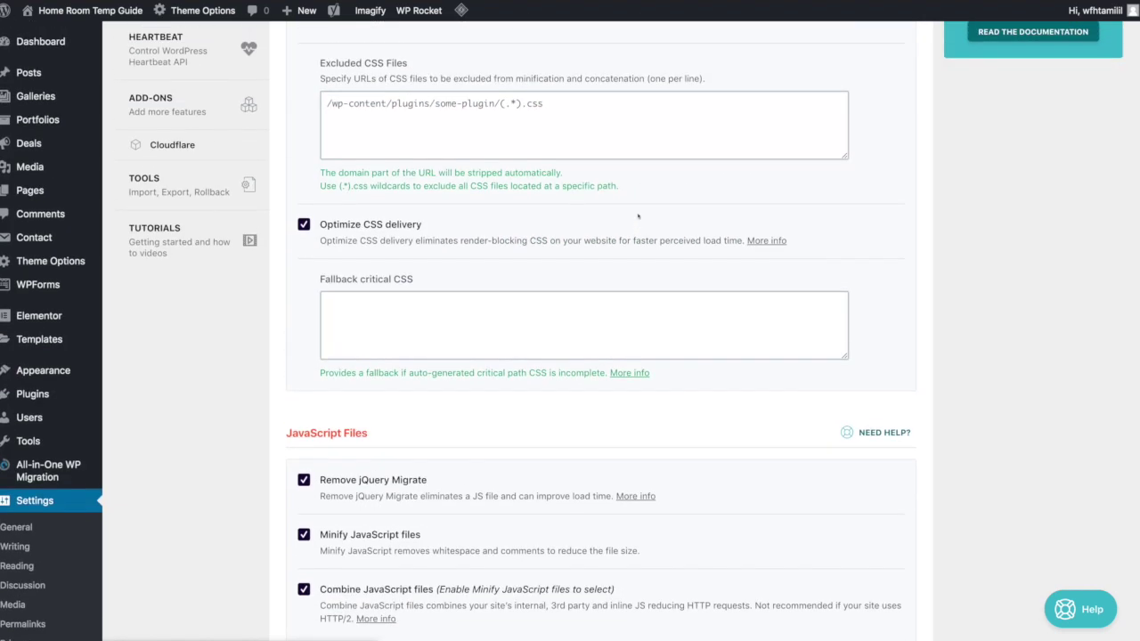
# - Return to the top of the File Optimization page and head toward the WP Rocket admin-bar menu
pyautogui.scroll(9, 638, 216)
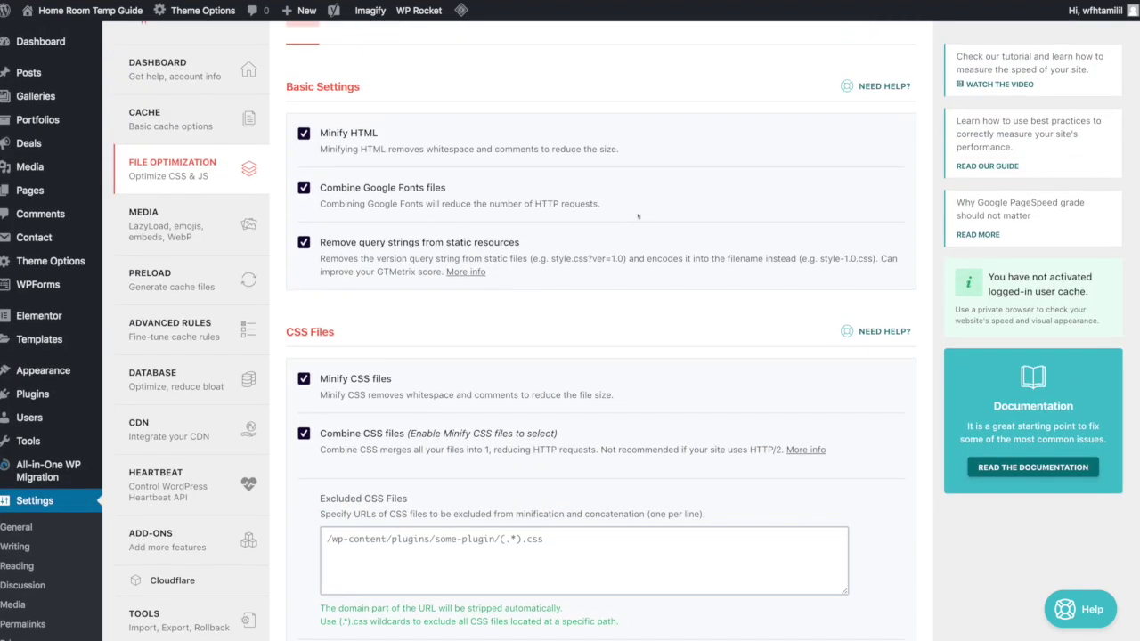
pyautogui.scroll(8, 637, 216)
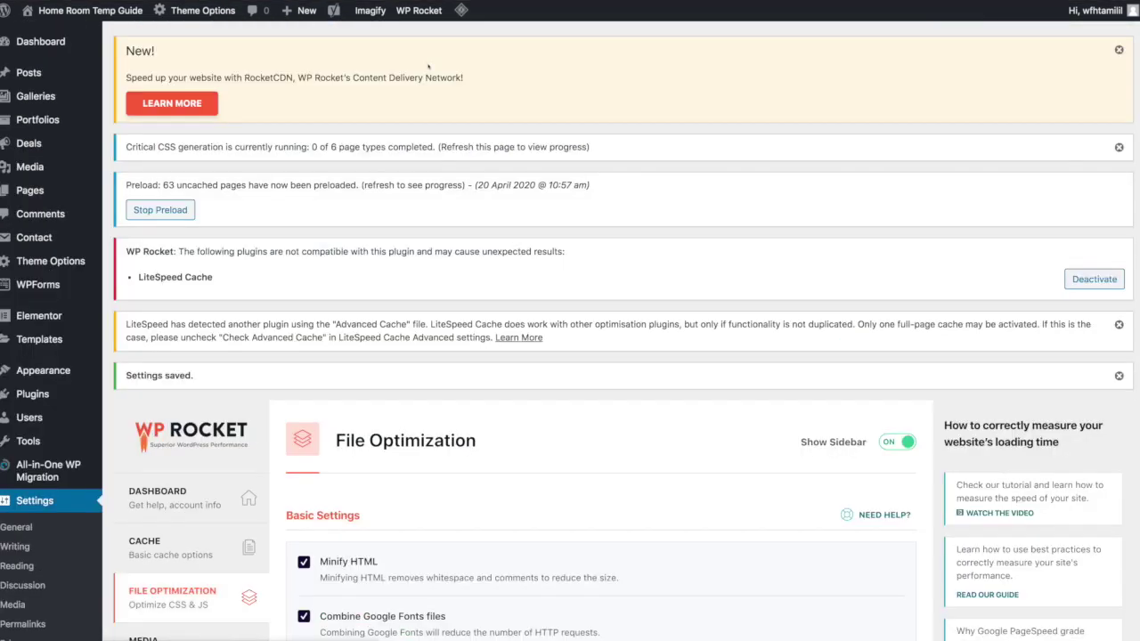
pyautogui.moveTo(401, 14)
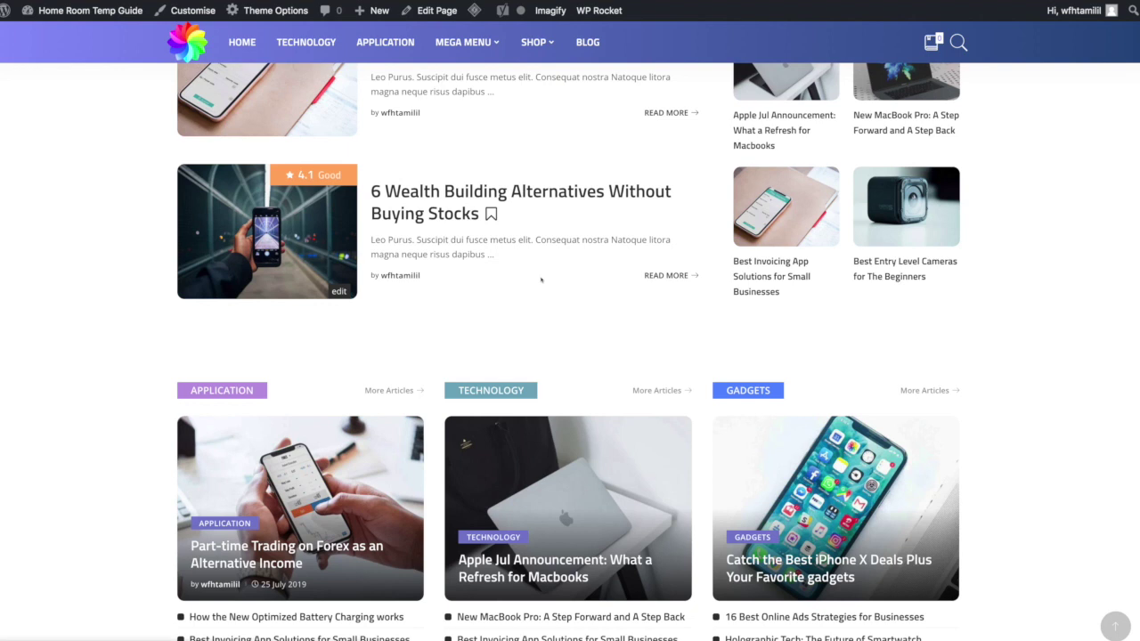
# - Browse the front-end home page, then reload it with F5 to check the optimized version
pyautogui.scroll(9, 540, 280)
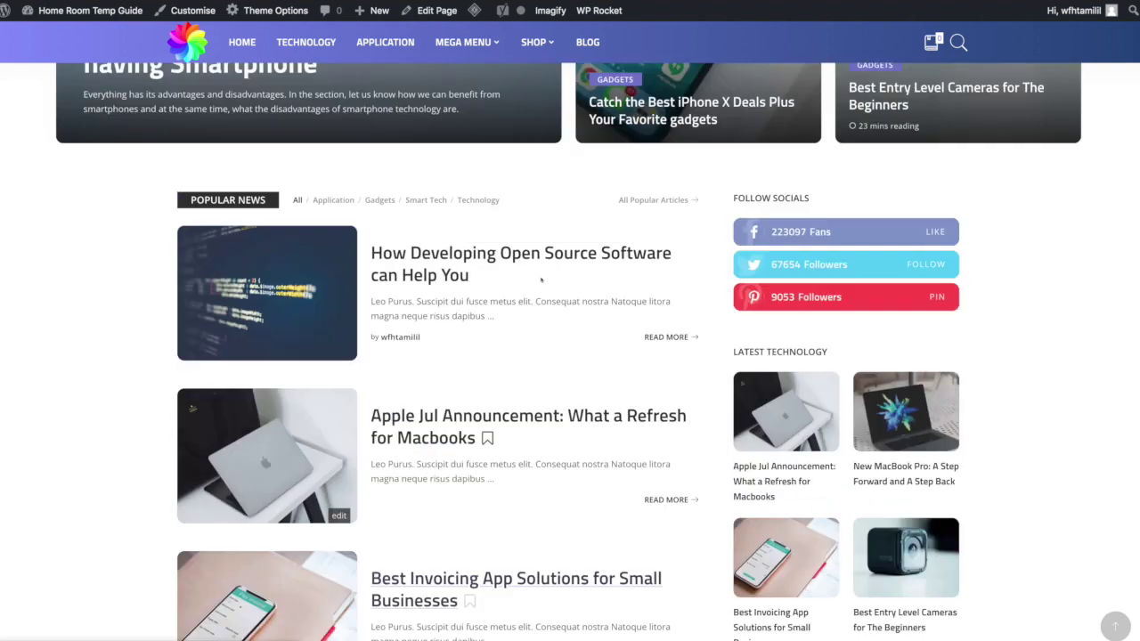
pyautogui.scroll(-8, 541, 280)
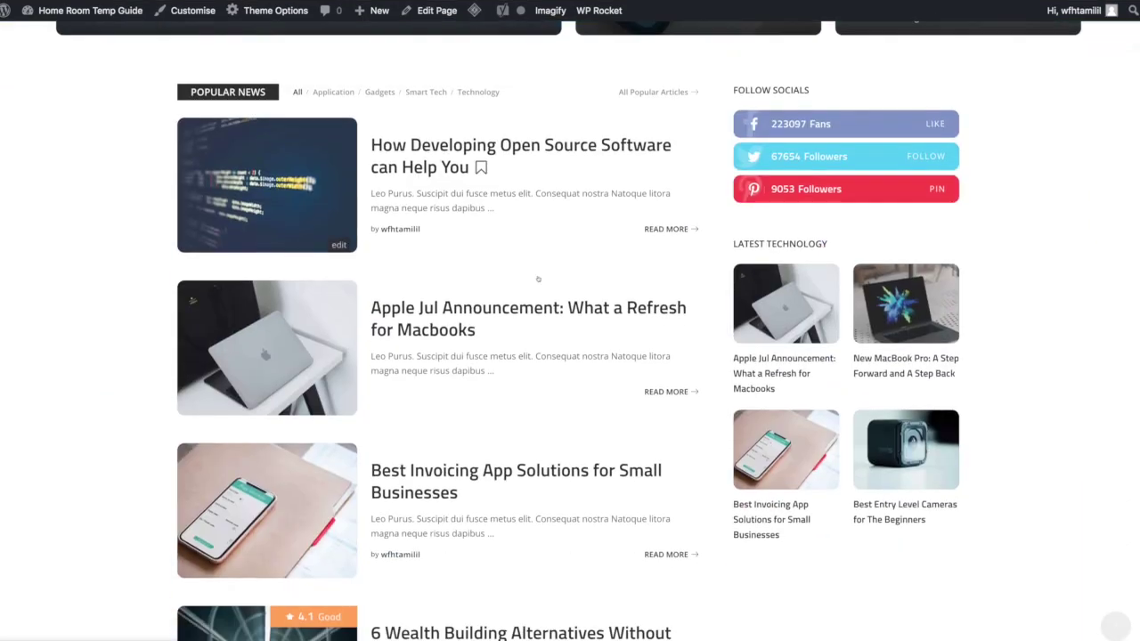
pyautogui.scroll(-15, 541, 281)
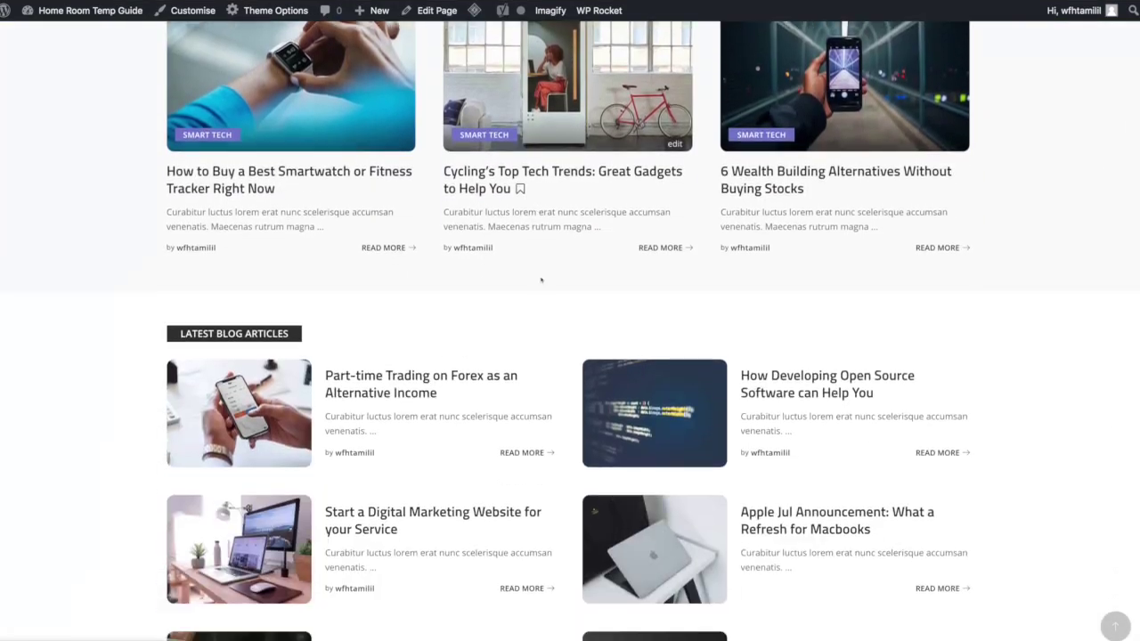
pyautogui.scroll(-1, 541, 280)
pyautogui.scroll(12, 540, 281)
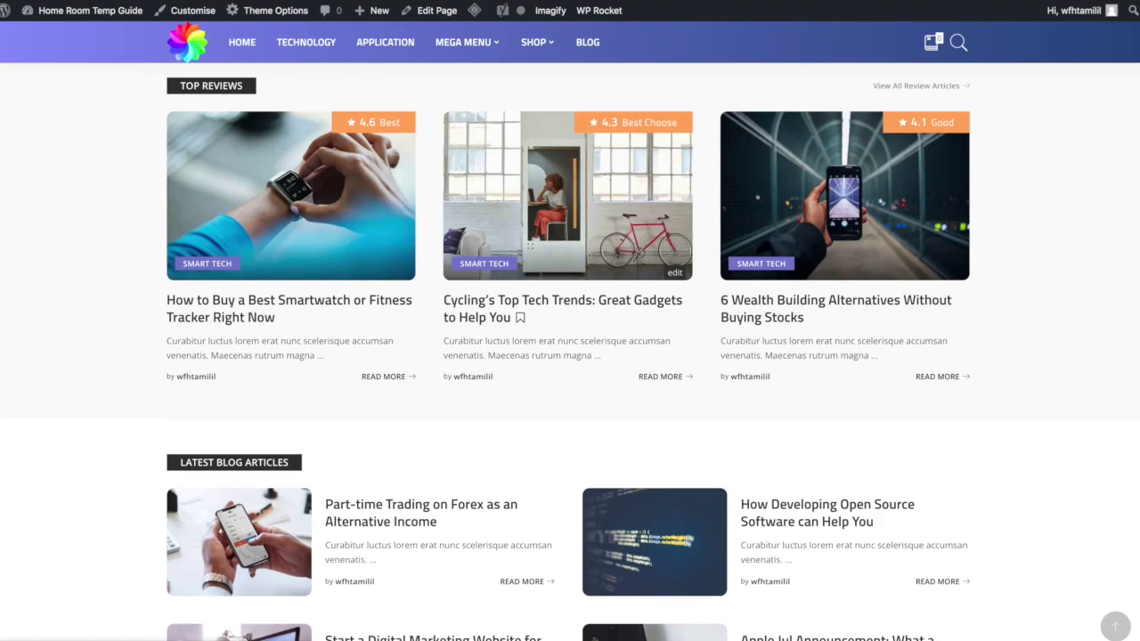
pyautogui.scroll(10, 538, 280)
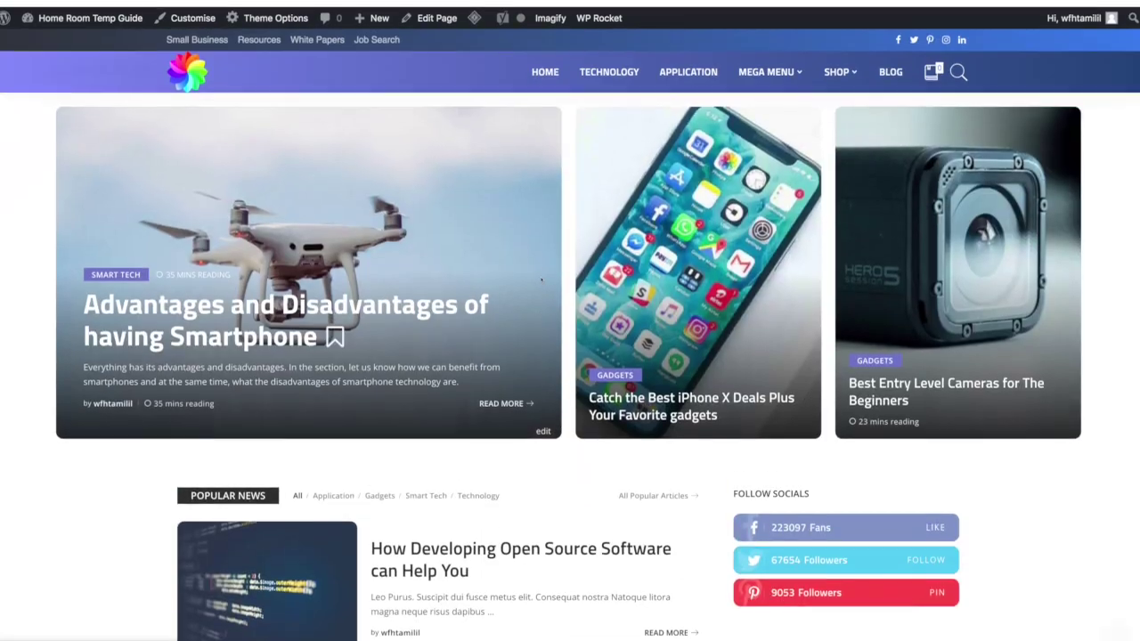
pyautogui.press('F5')
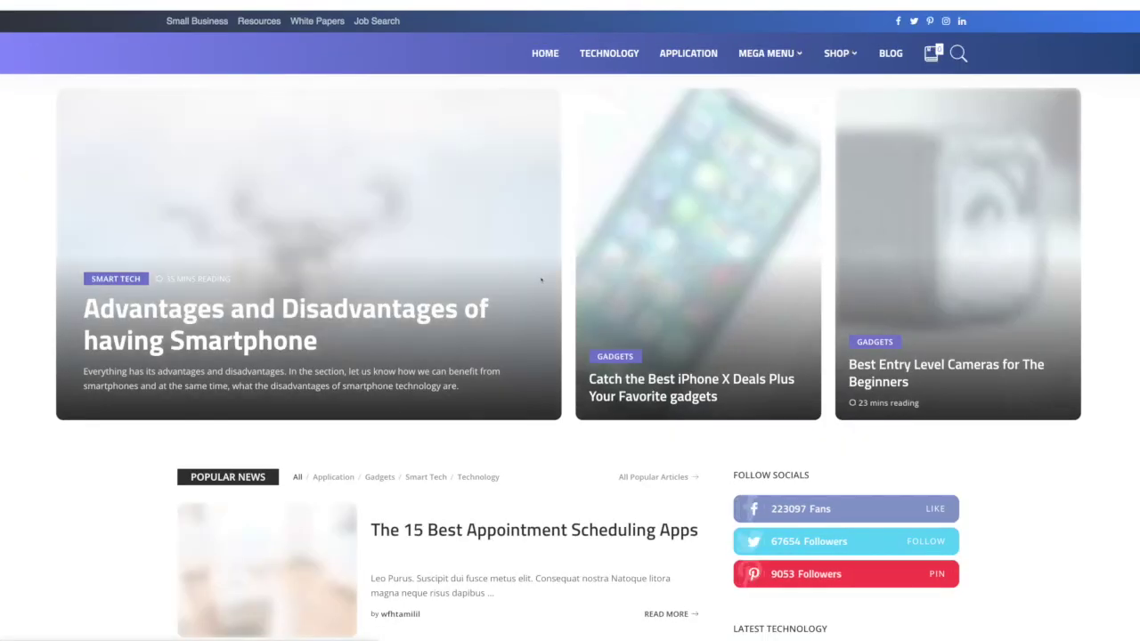
pyautogui.scroll(-18, 541, 293)
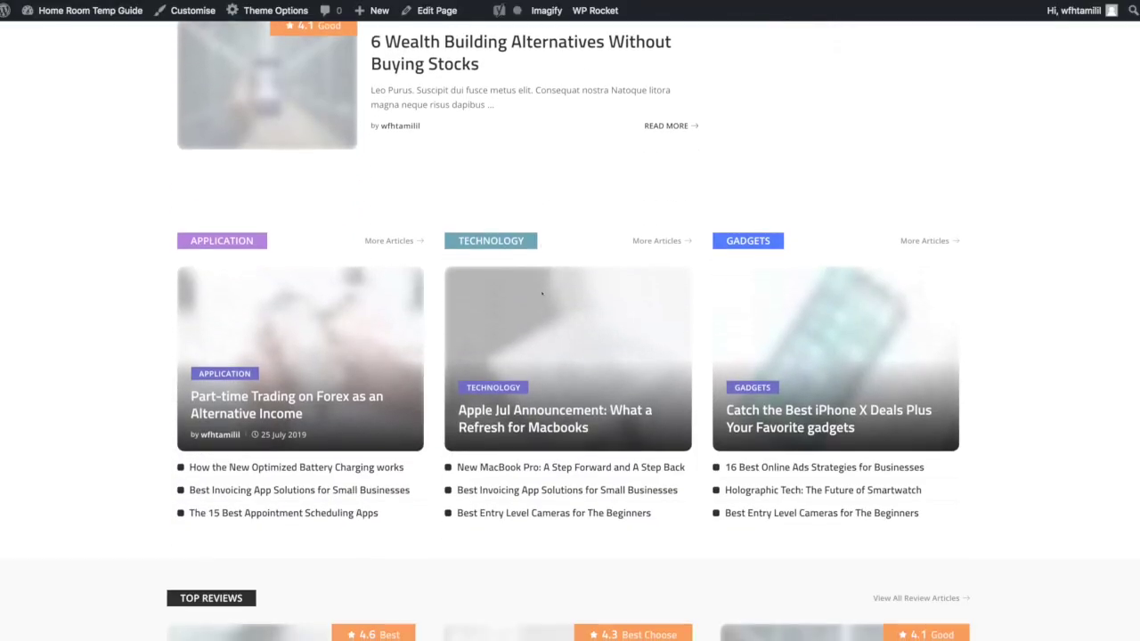
pyautogui.scroll(-5, 542, 293)
pyautogui.scroll(20, 541, 293)
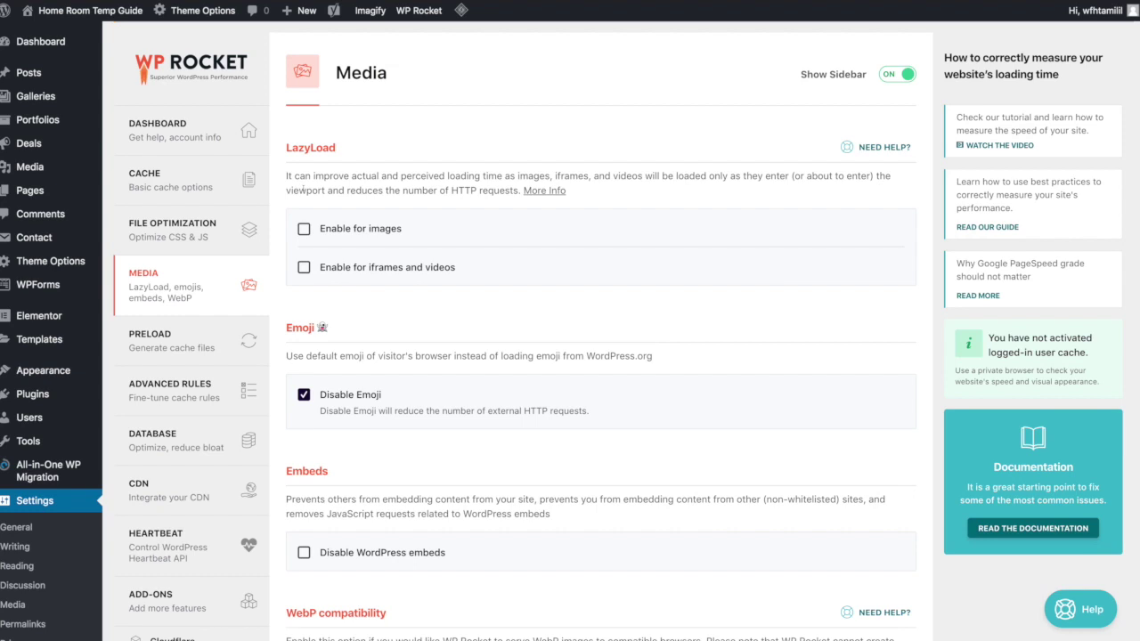
# - Enable LazyLoad for images and iframes/videos plus YouTube preview images, then save the Media settings
pyautogui.click(304, 229)
pyautogui.click(304, 268)
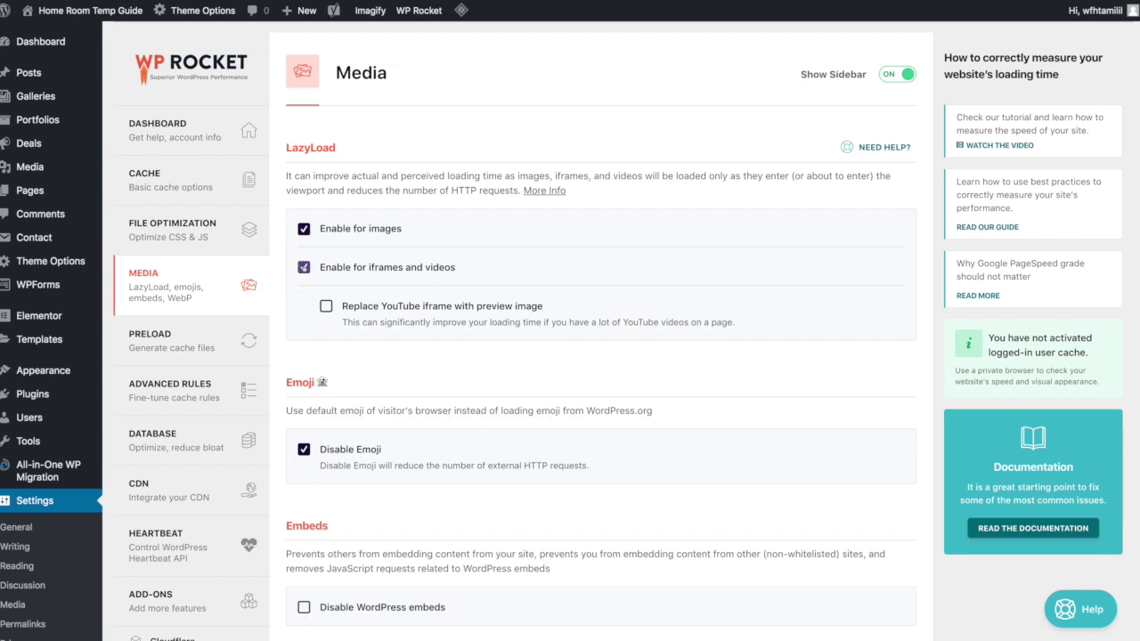
pyautogui.click(319, 302)
pyautogui.scroll(-1, 319, 303)
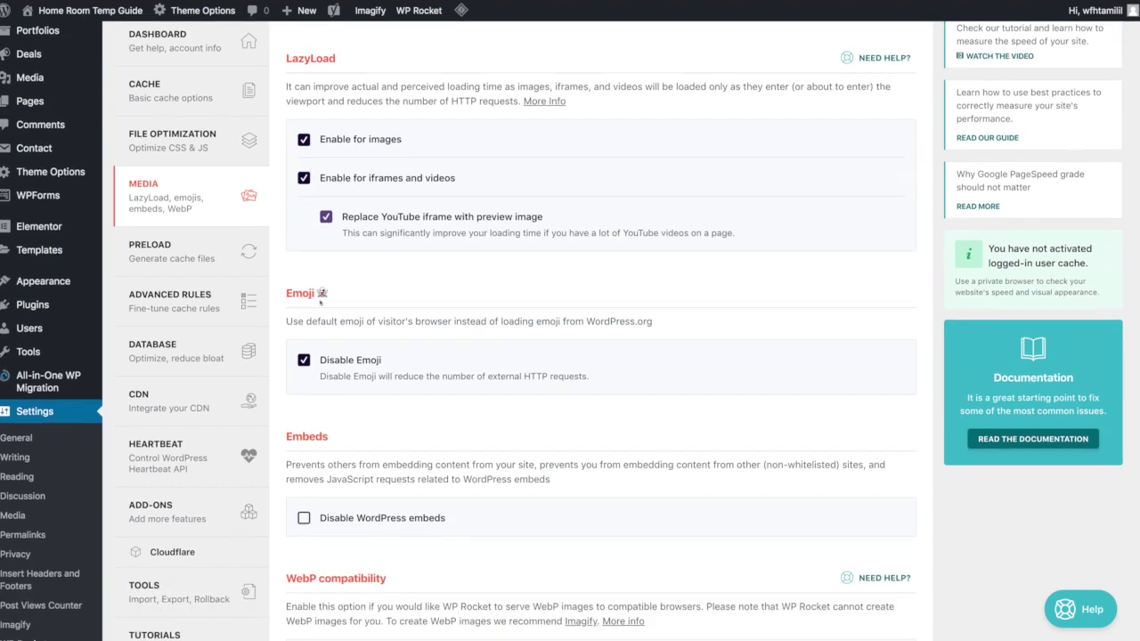
pyautogui.scroll(-1, 320, 303)
pyautogui.scroll(-1, 323, 349)
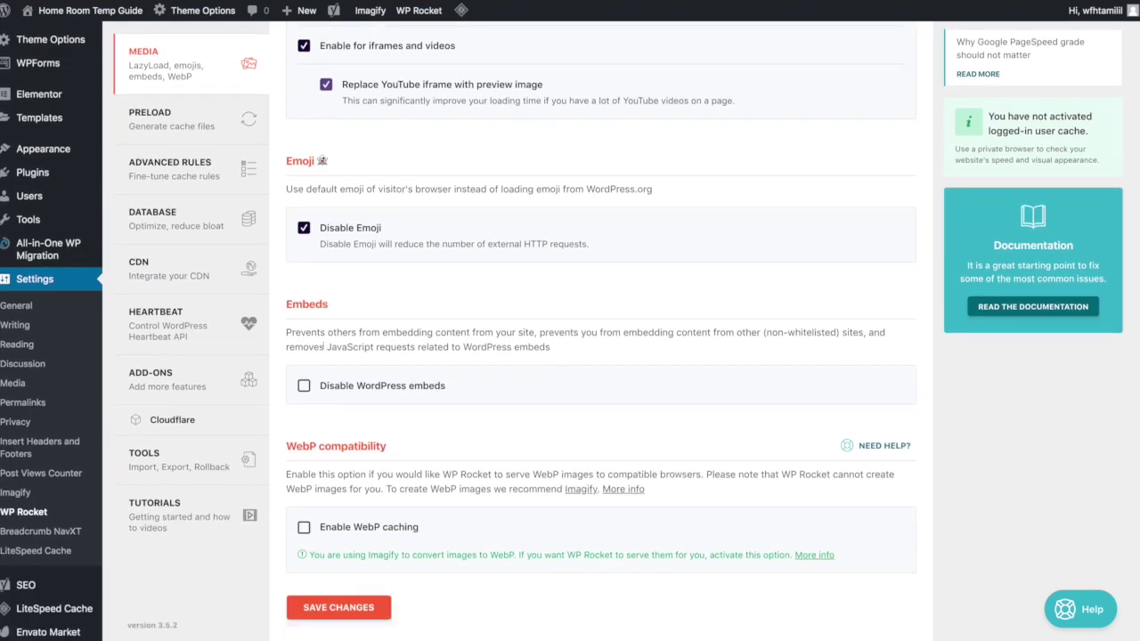
pyautogui.click(340, 568)
# - Scroll down the Dashboard and switch to the Tools page for settings export, import and rollback
pyautogui.scroll(-1, 534, 214)
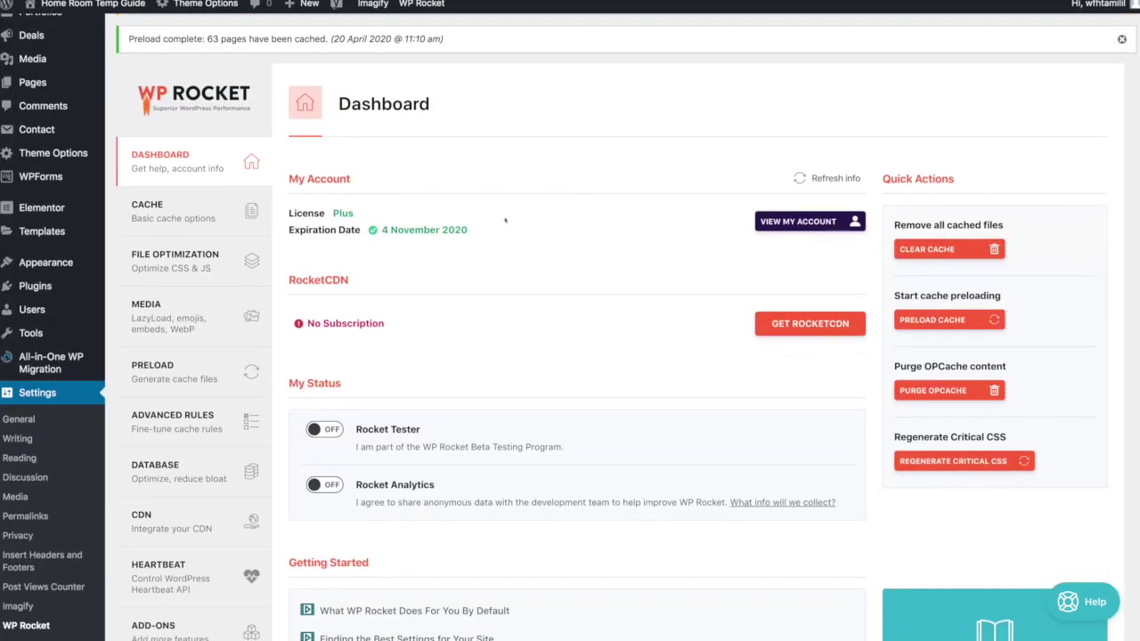
pyautogui.scroll(-2, 504, 220)
pyautogui.scroll(-5, 275, 241)
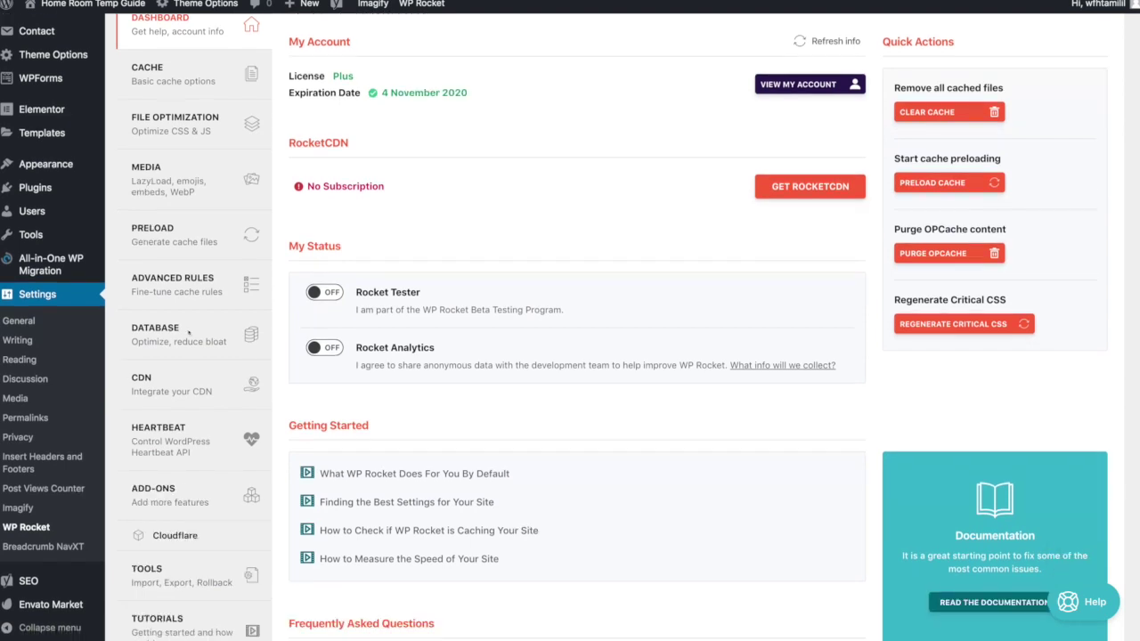
pyautogui.click(178, 378)
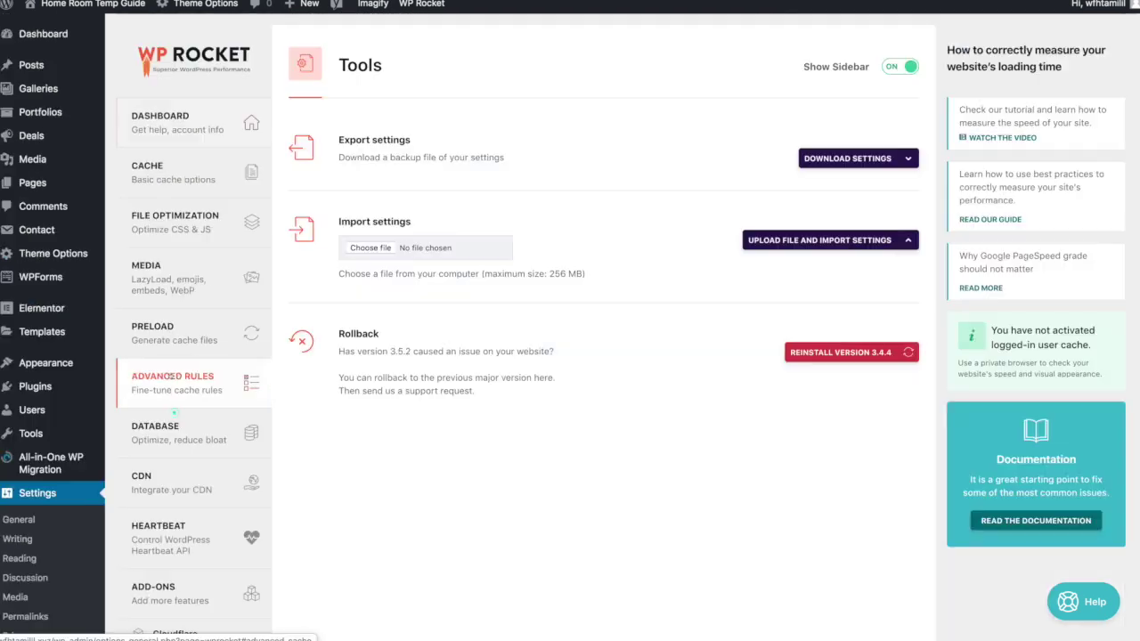